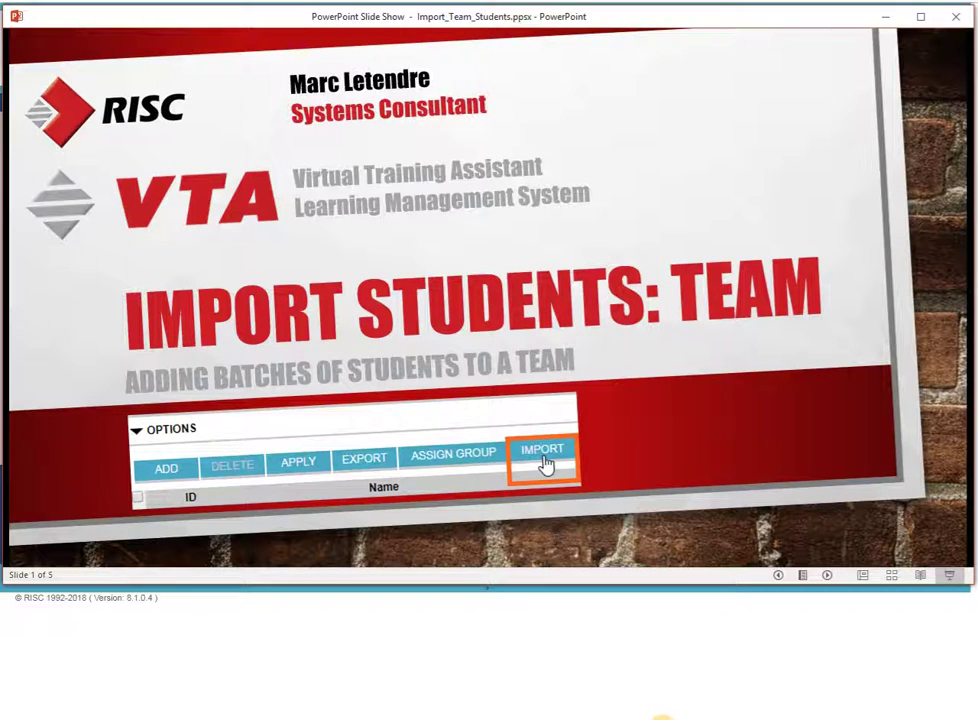
Step: Open the student import for the Management team and save TeamAssignmentTemplate.xls to Downloads
key(Escape)
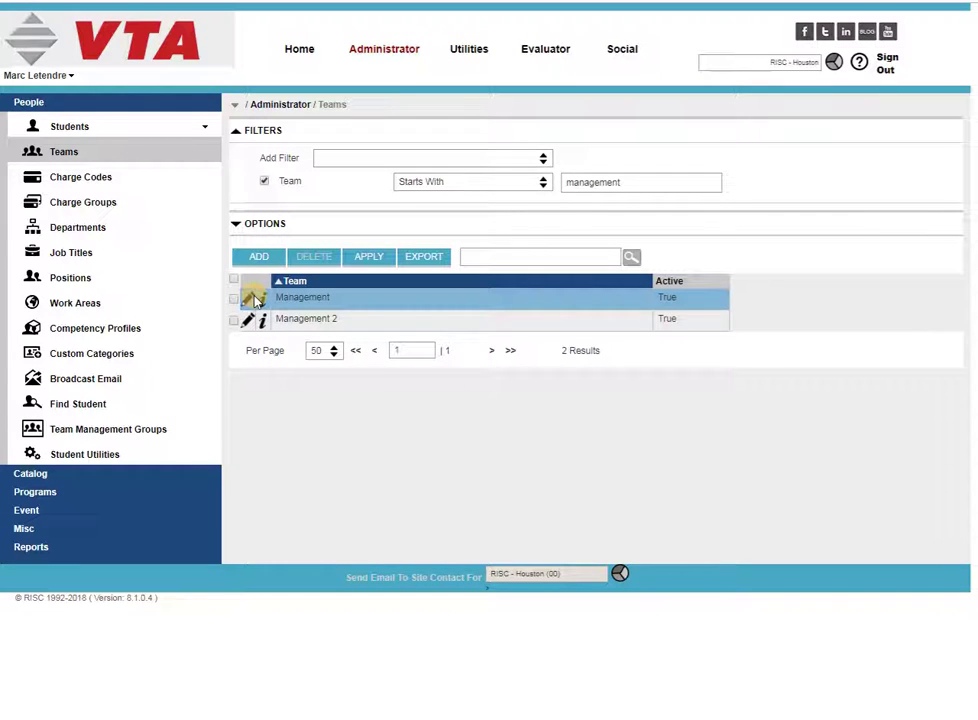
click(252, 298)
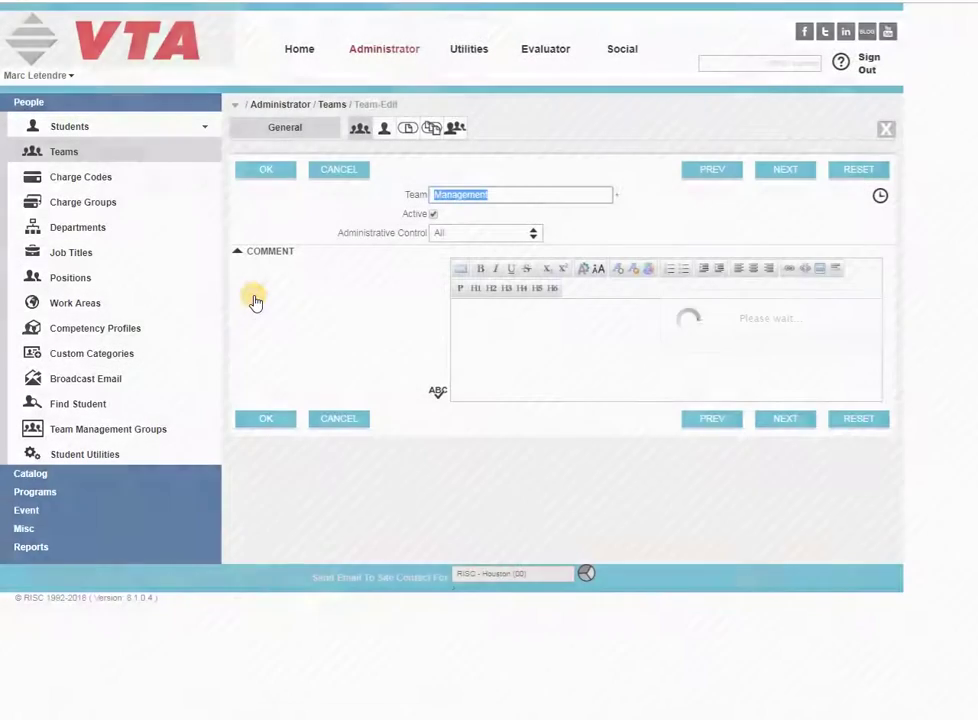
click(383, 129)
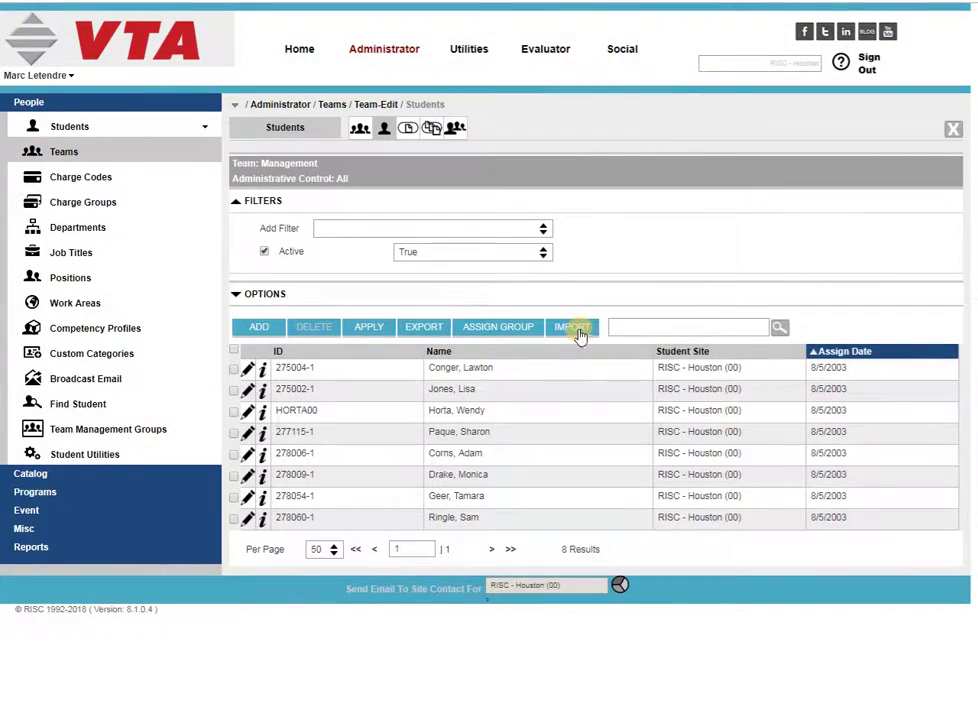
click(575, 330)
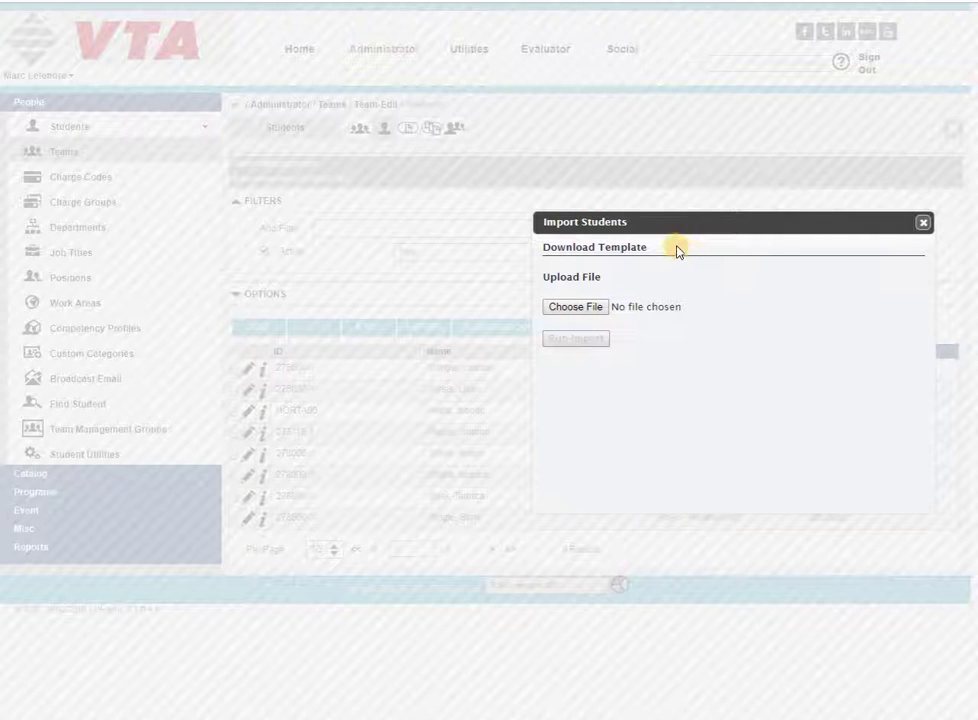
click(622, 250)
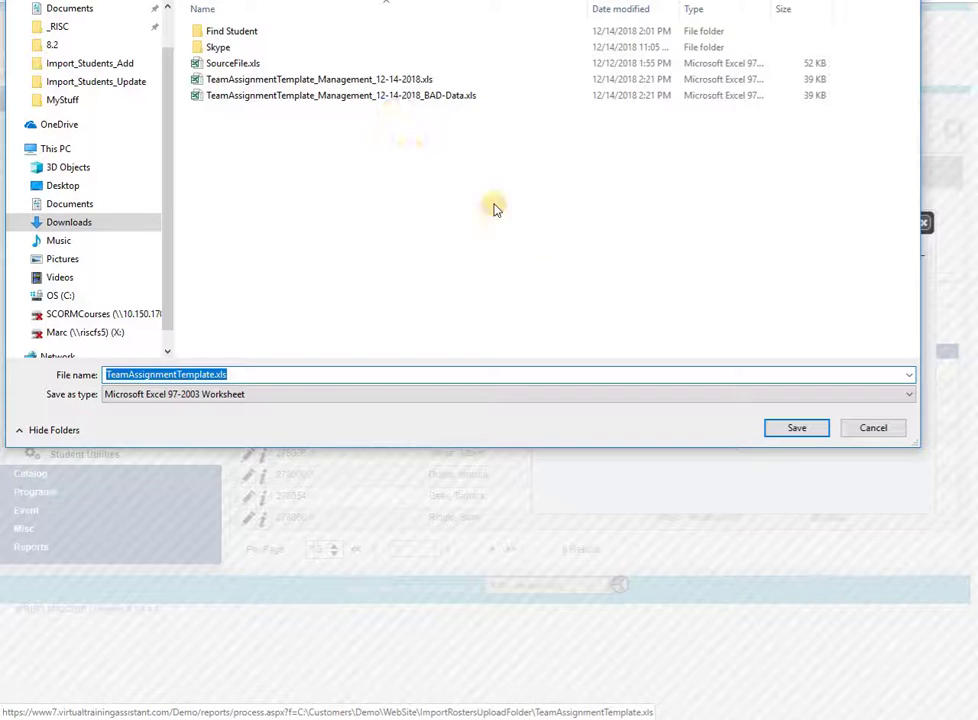
click(798, 430)
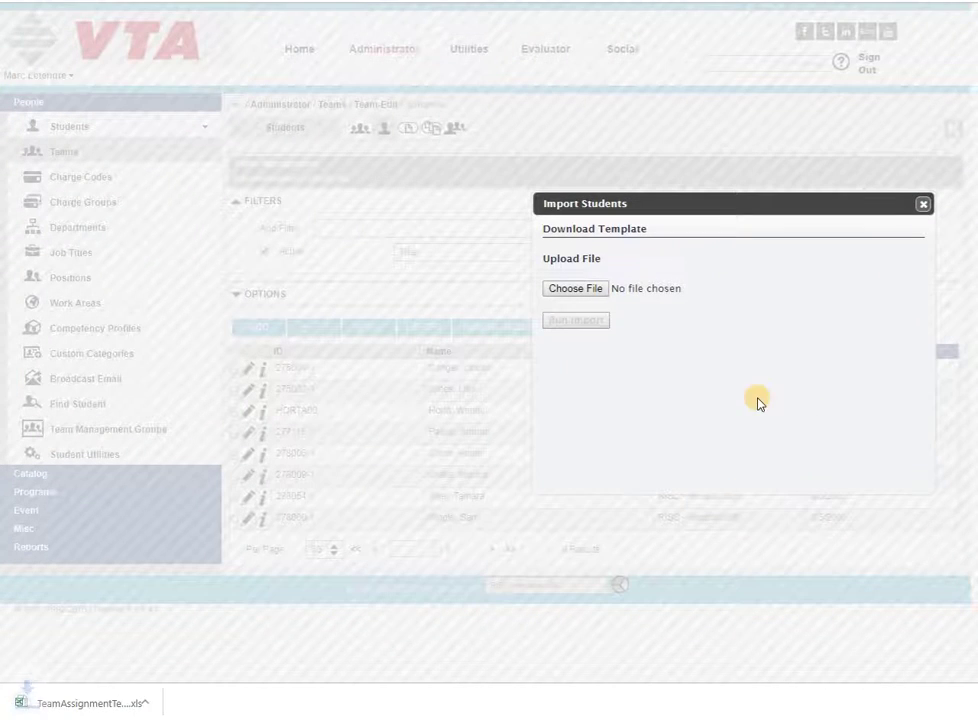
Step: Import TeamAssignmentTemplate_Management_12-14-2018.xls into the Management team's student list and close the import dialog
click(590, 289)
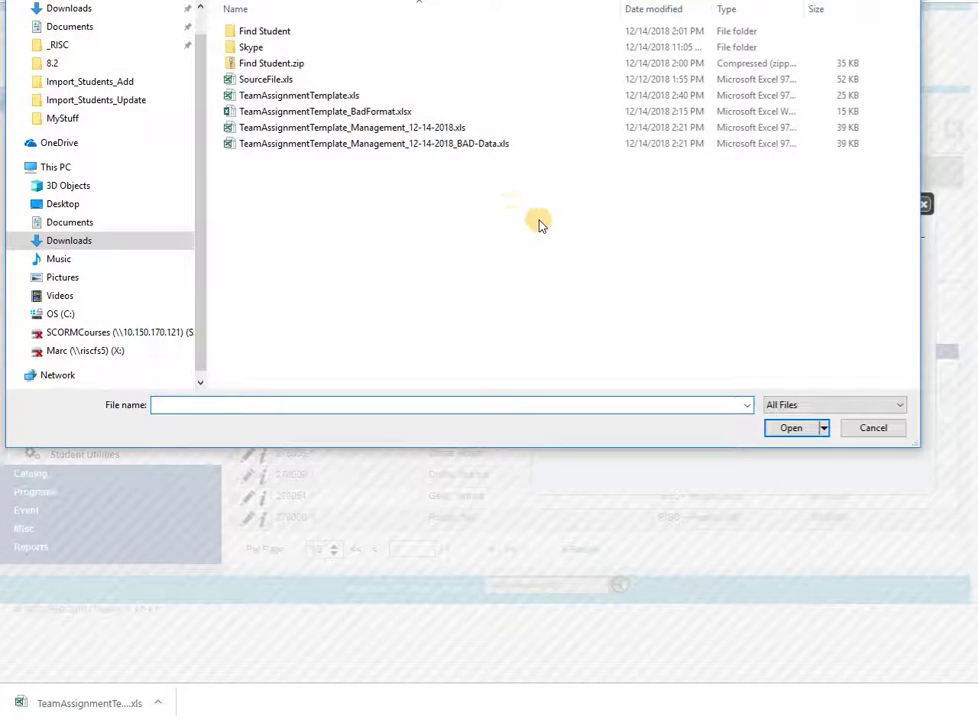
click(395, 128)
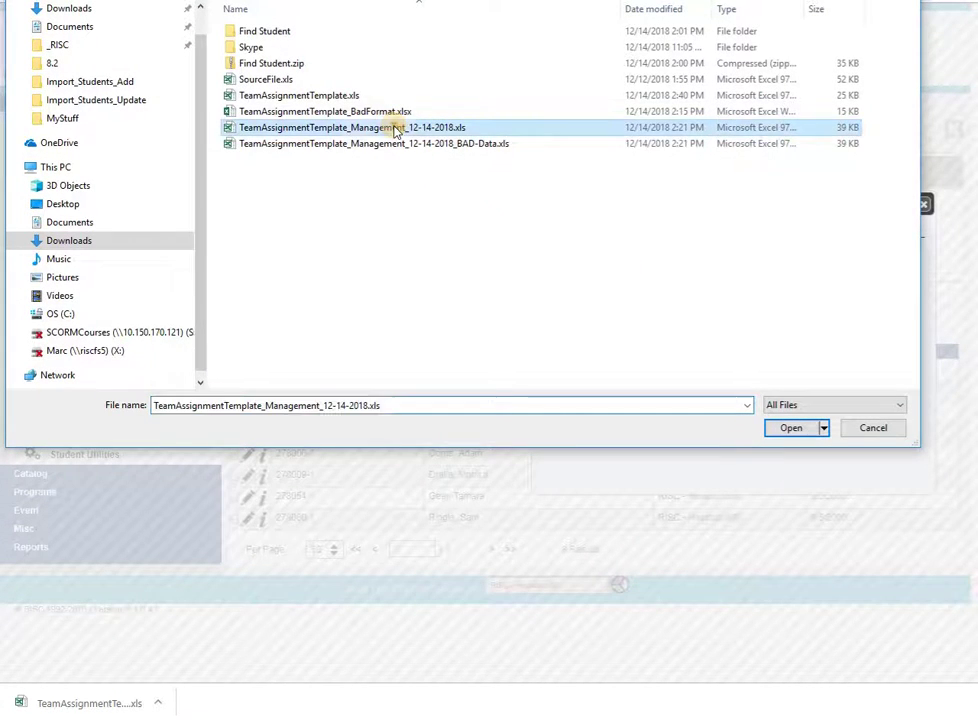
click(790, 427)
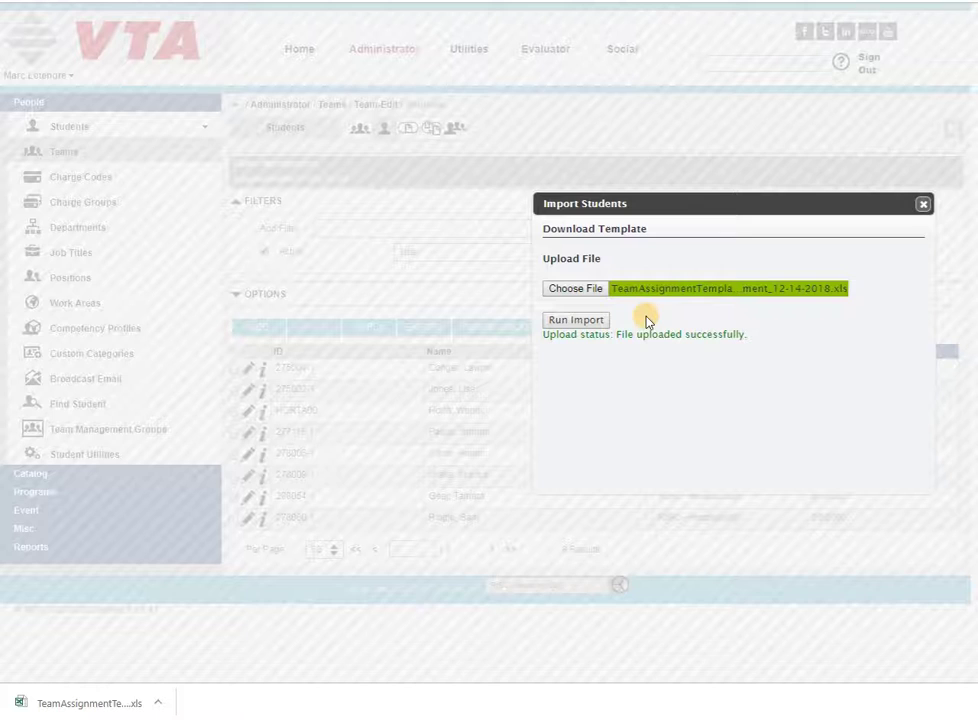
click(580, 320)
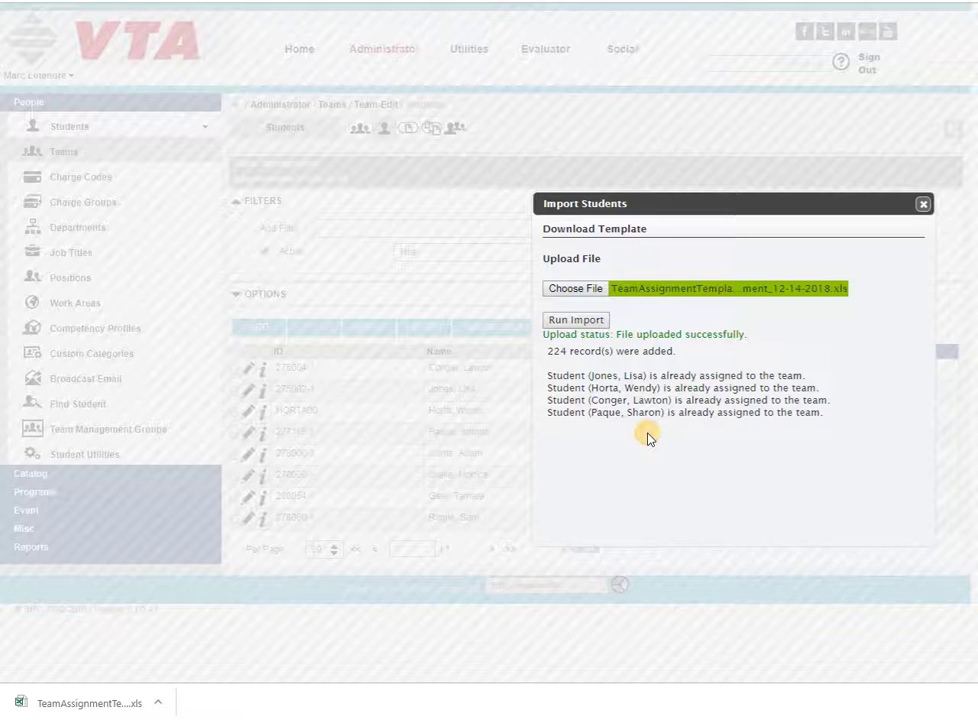
click(922, 208)
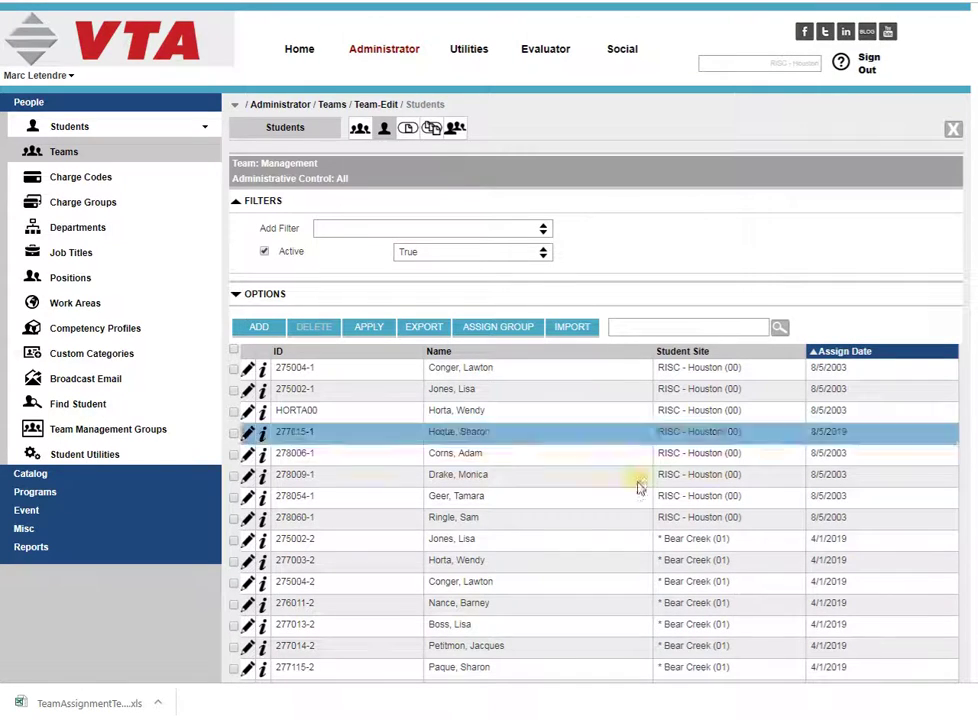
Step: Switch to the PowerPoint slide show and review the slides on column and file format restrictions for the import
key(alt+Tab)
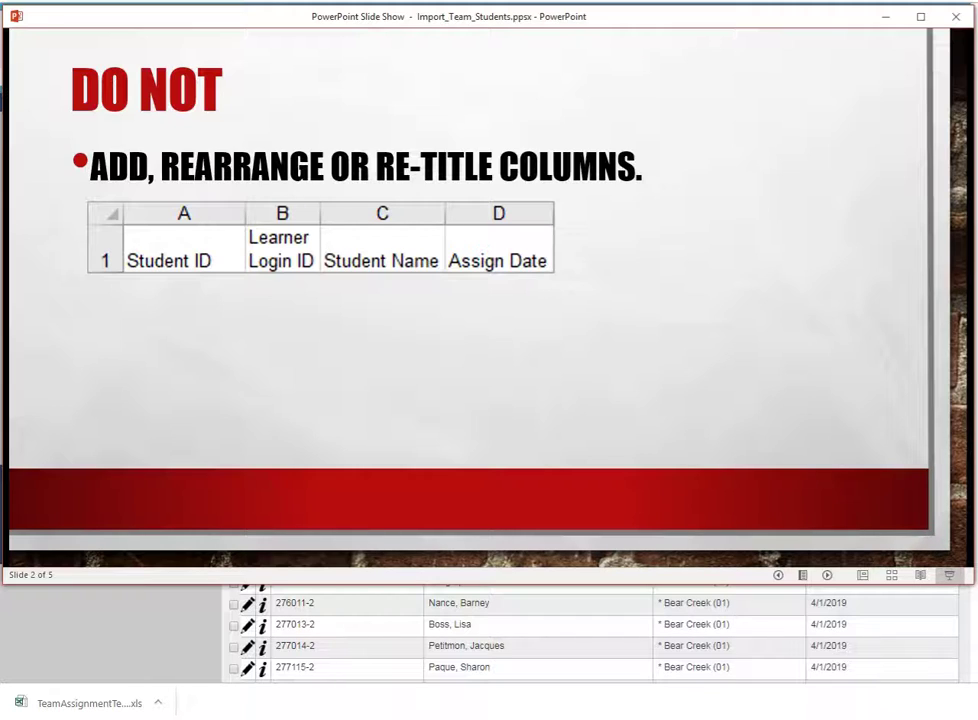
click(827, 575)
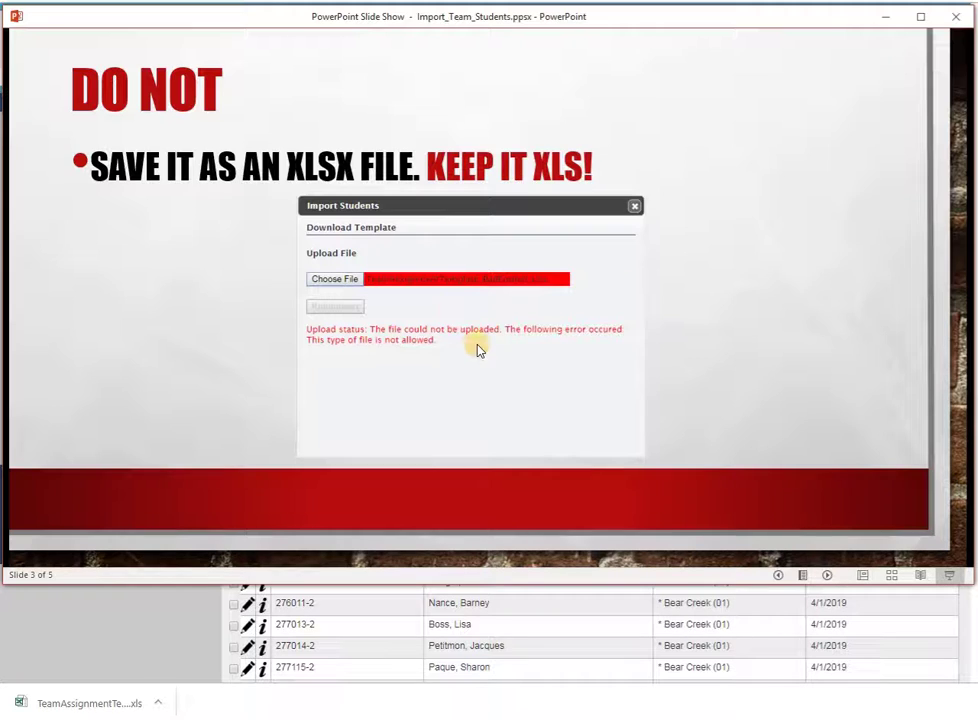
click(827, 575)
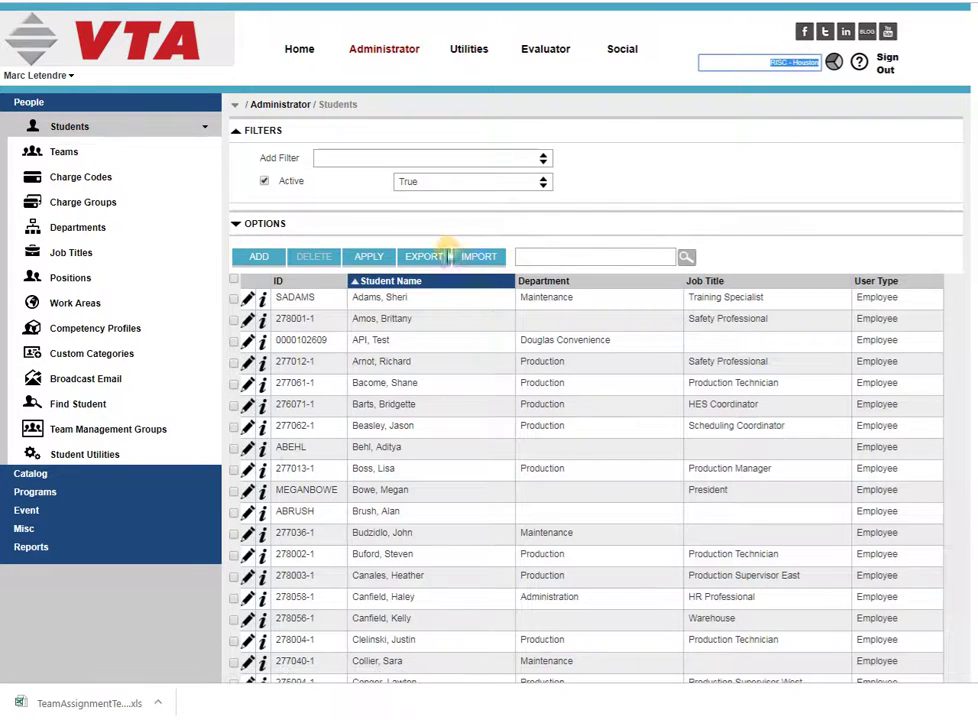
Step: Open the Find Student list and examine the Student ID, Learner Login ID, Student Name and Assign Date columns of TeamAssignmentTemplate.xls in Excel
click(80, 404)
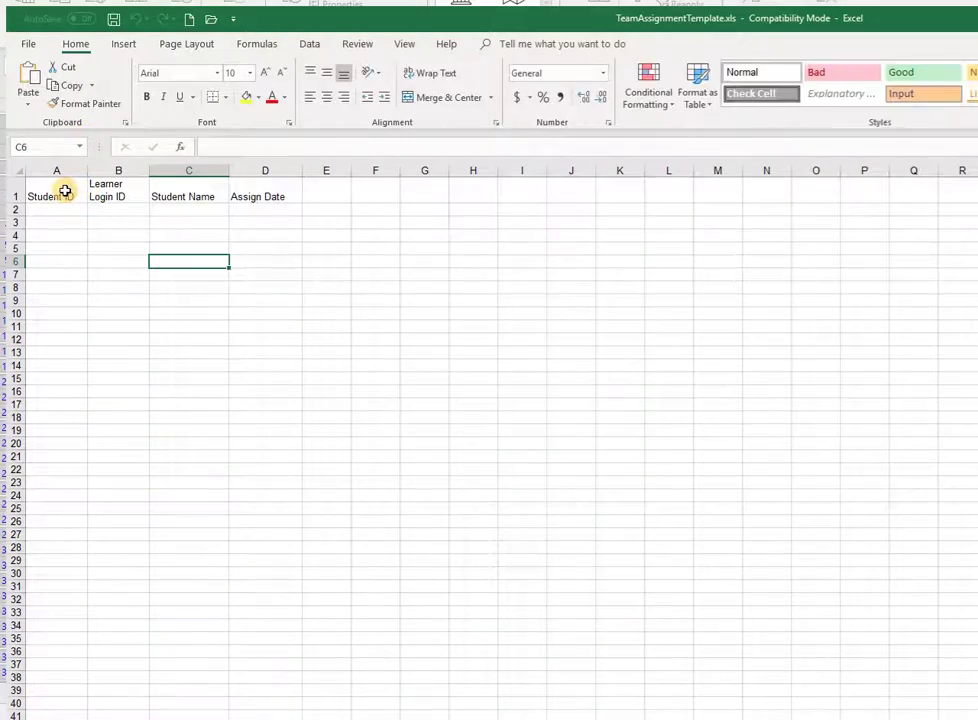
click(63, 194)
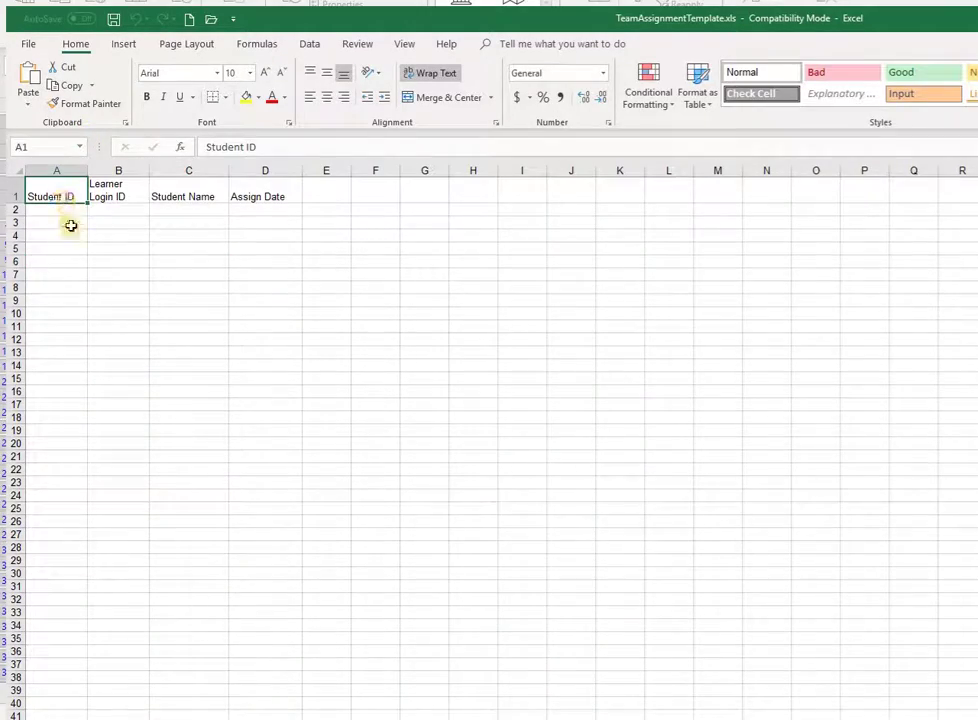
click(121, 195)
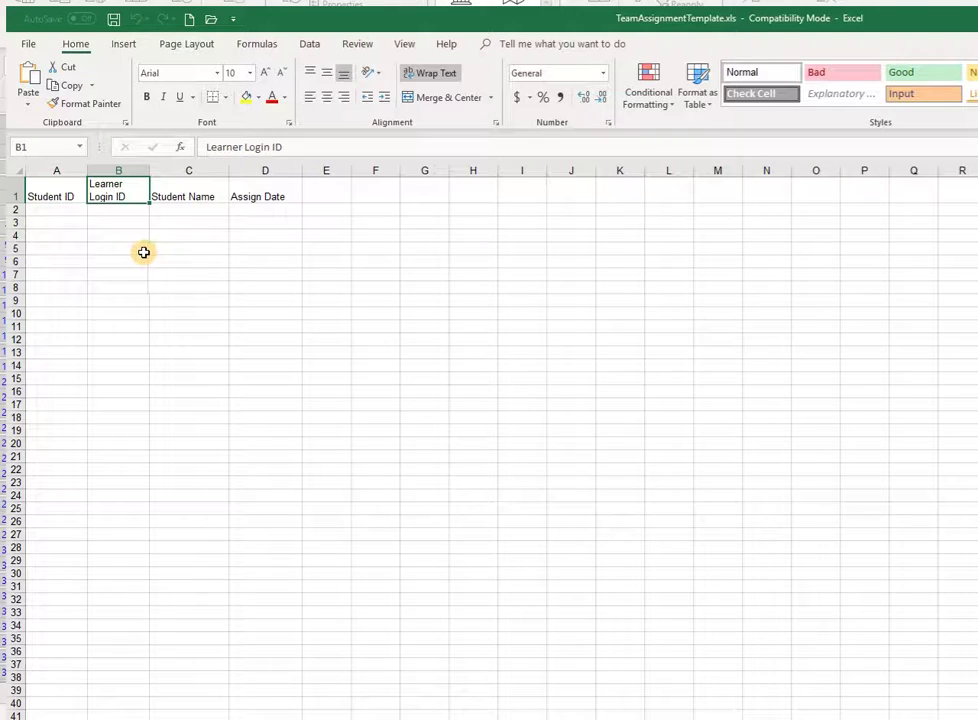
click(193, 196)
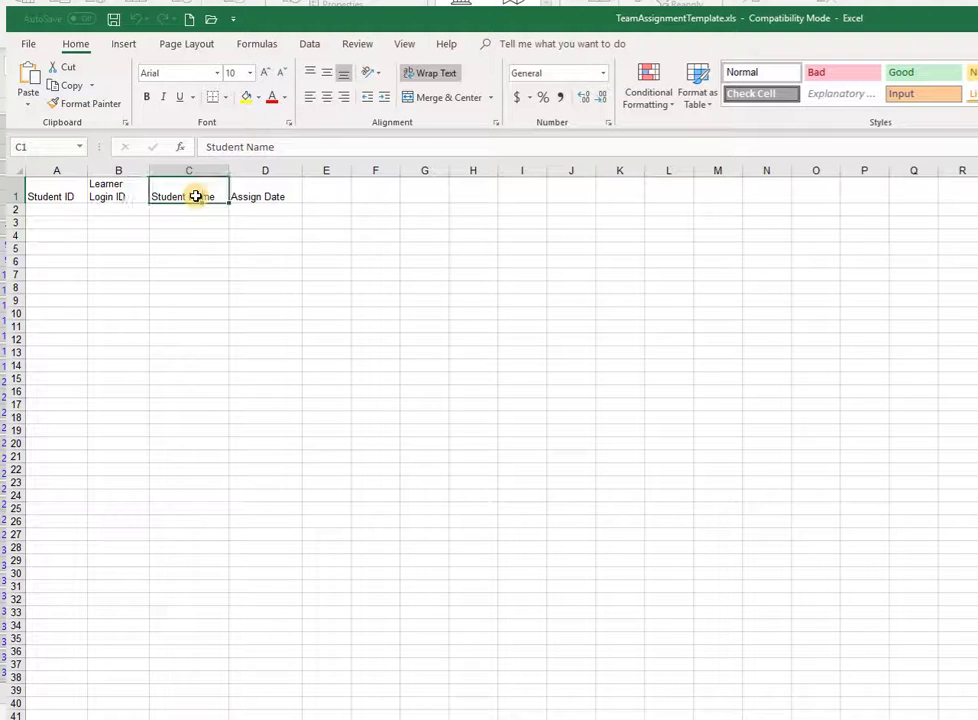
click(264, 195)
click(68, 209)
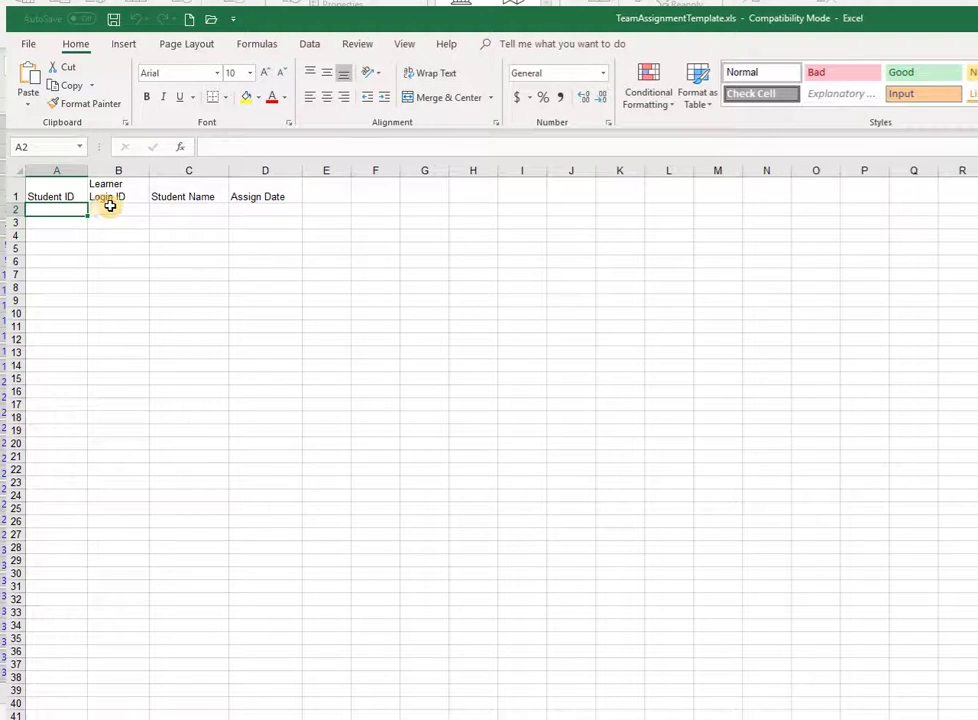
click(100, 196)
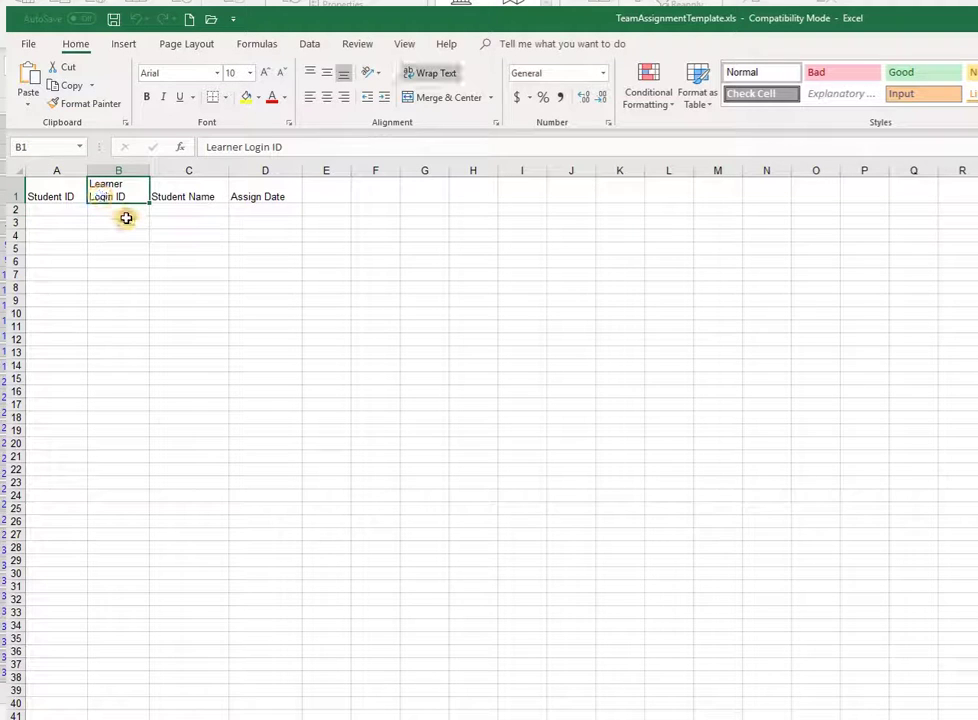
click(60, 197)
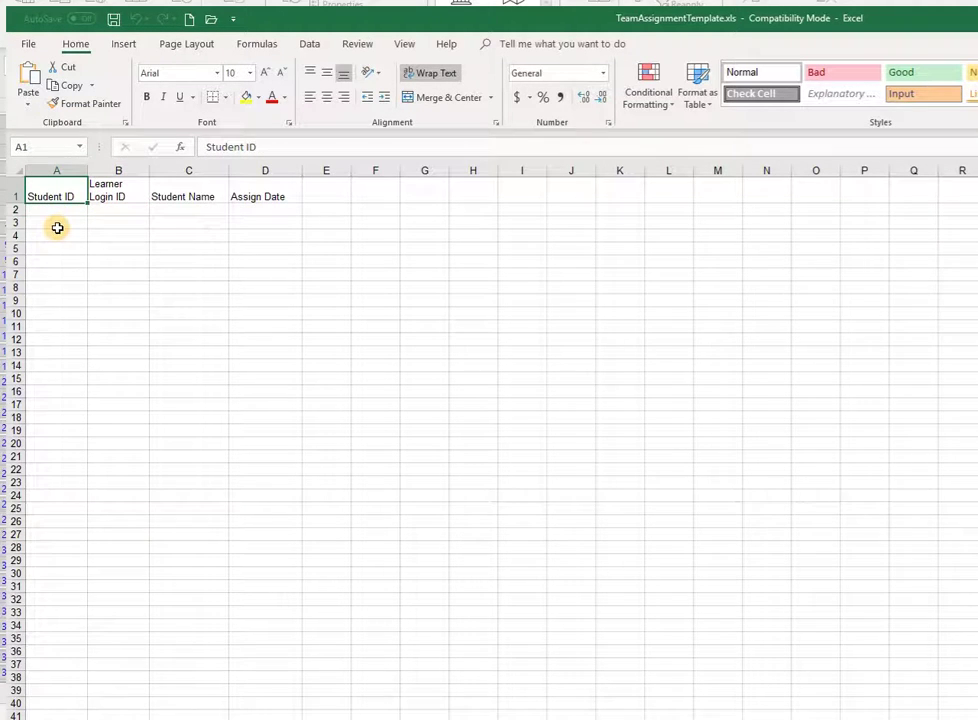
click(196, 210)
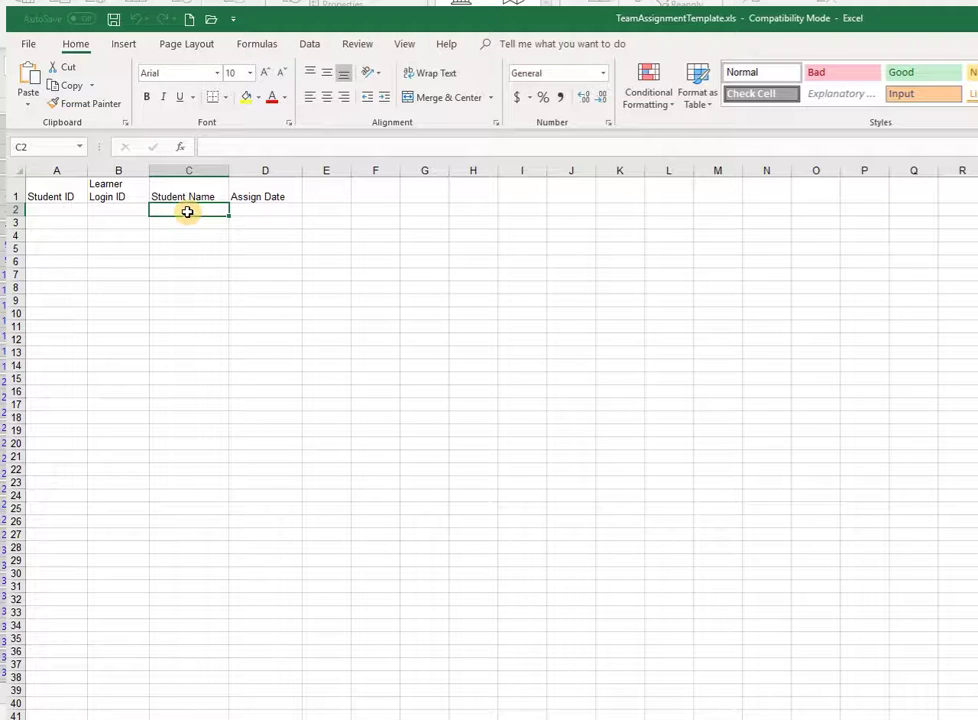
click(265, 210)
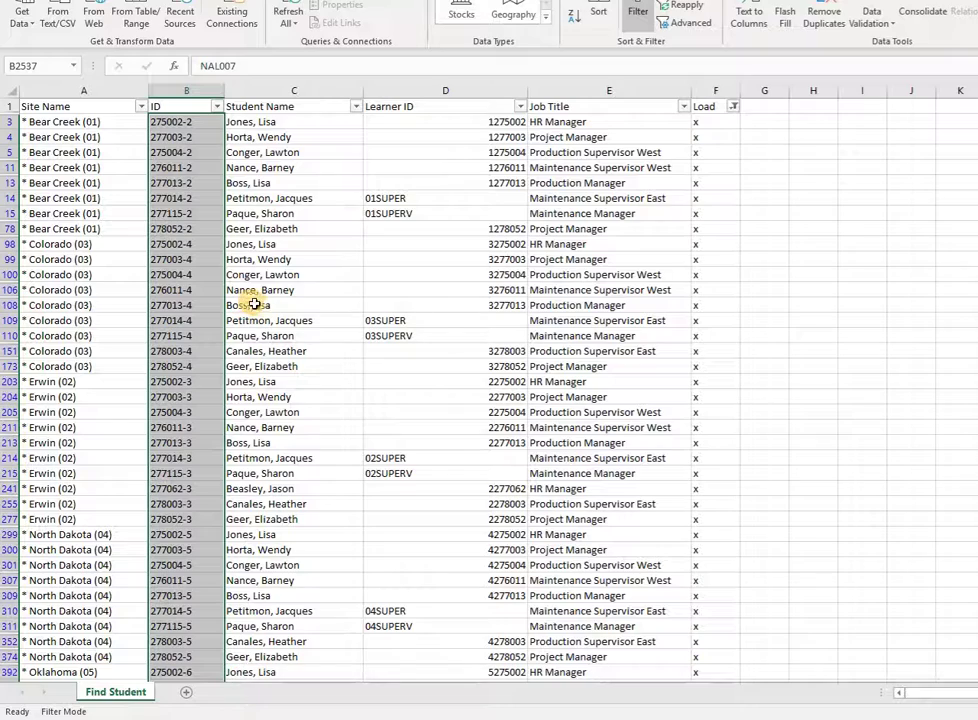
Step: Copy the filtered IDs from the Find Student sheet and paste them as values only into the template's Student ID column from A2
key(ctrl+c)
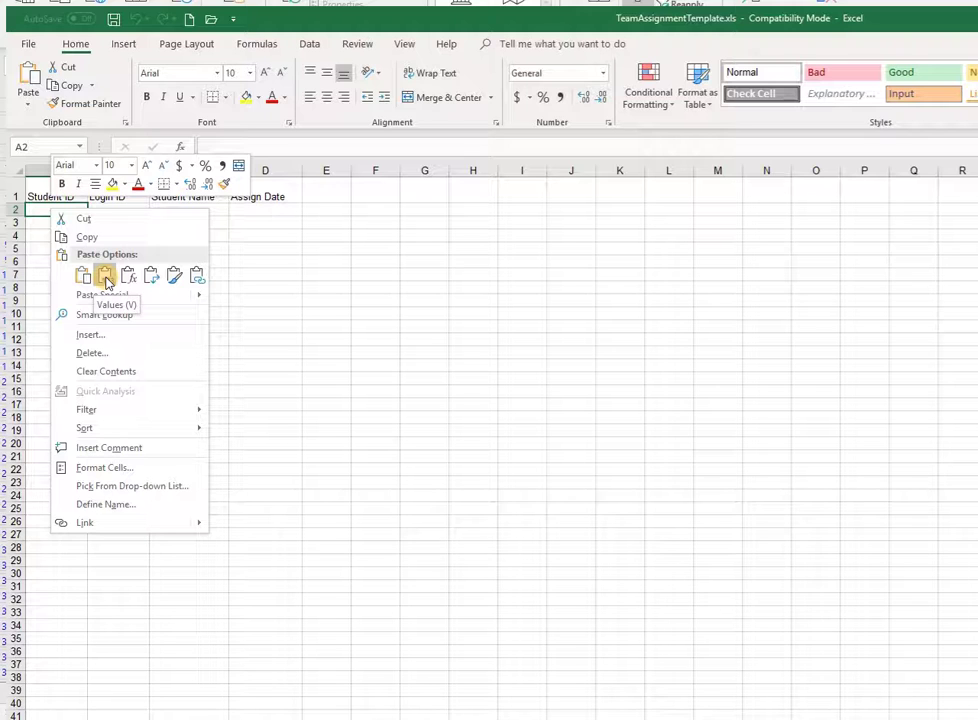
click(105, 279)
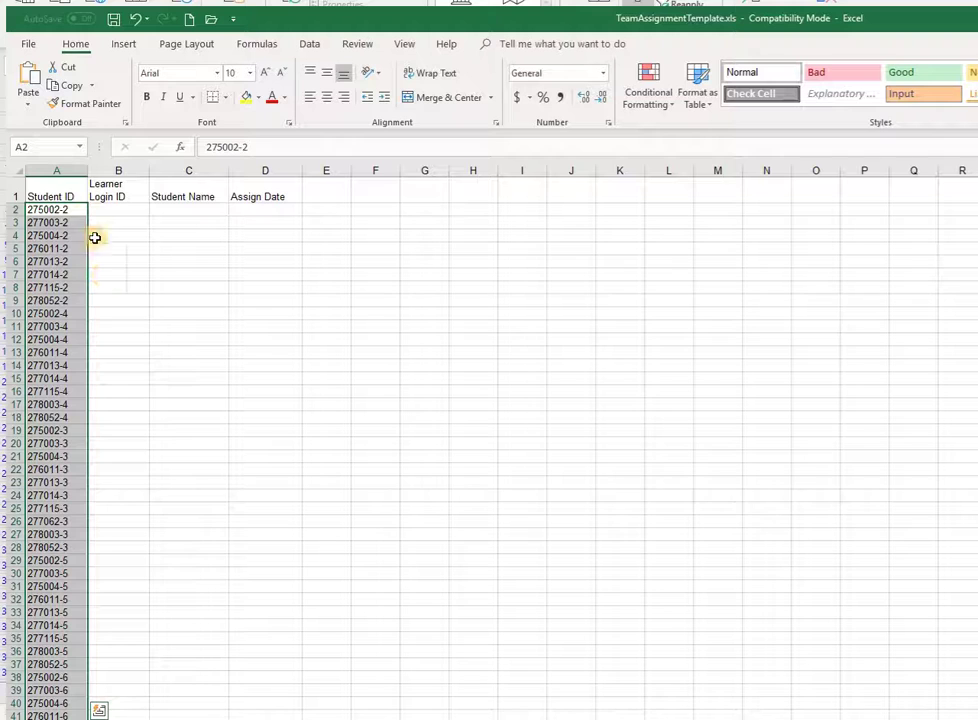
key(ctrl+z)
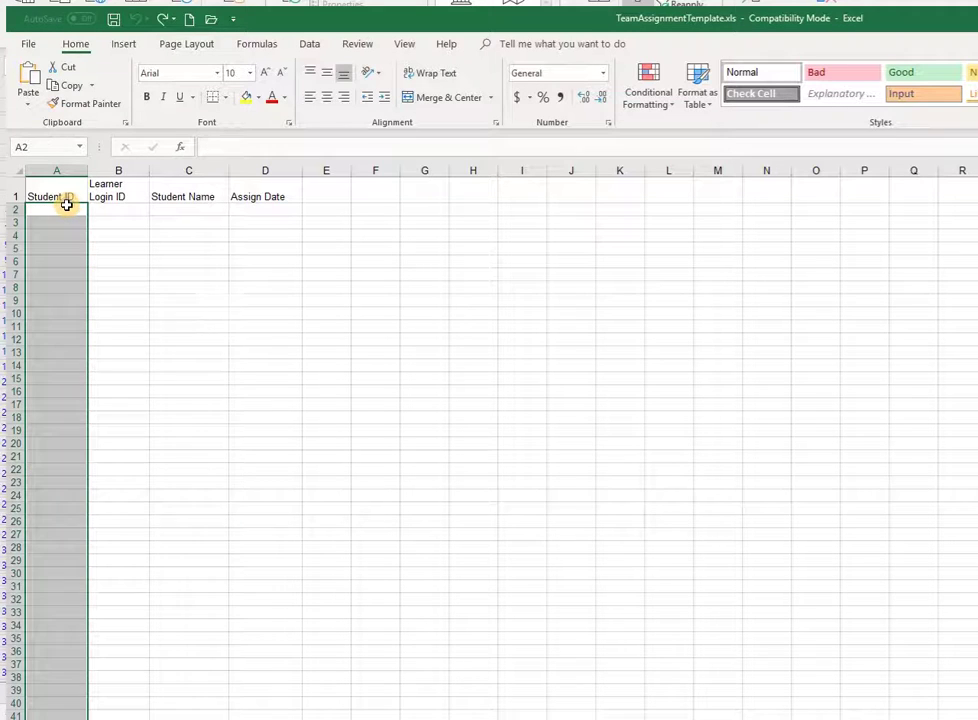
right_click(66, 204)
click(130, 293)
click(47, 239)
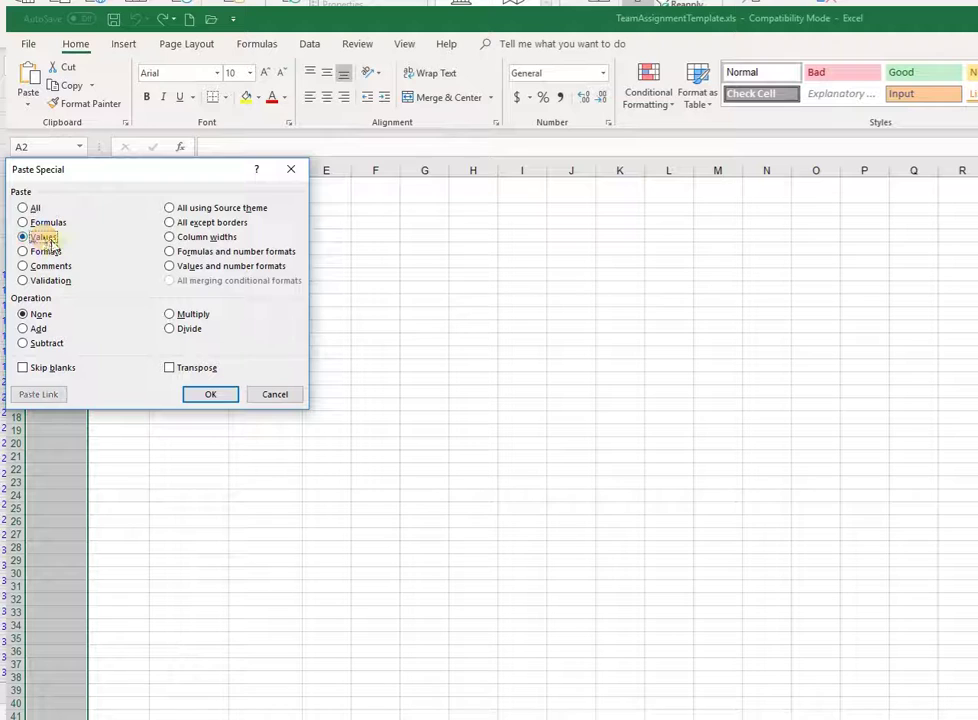
click(207, 395)
click(326, 287)
click(258, 210)
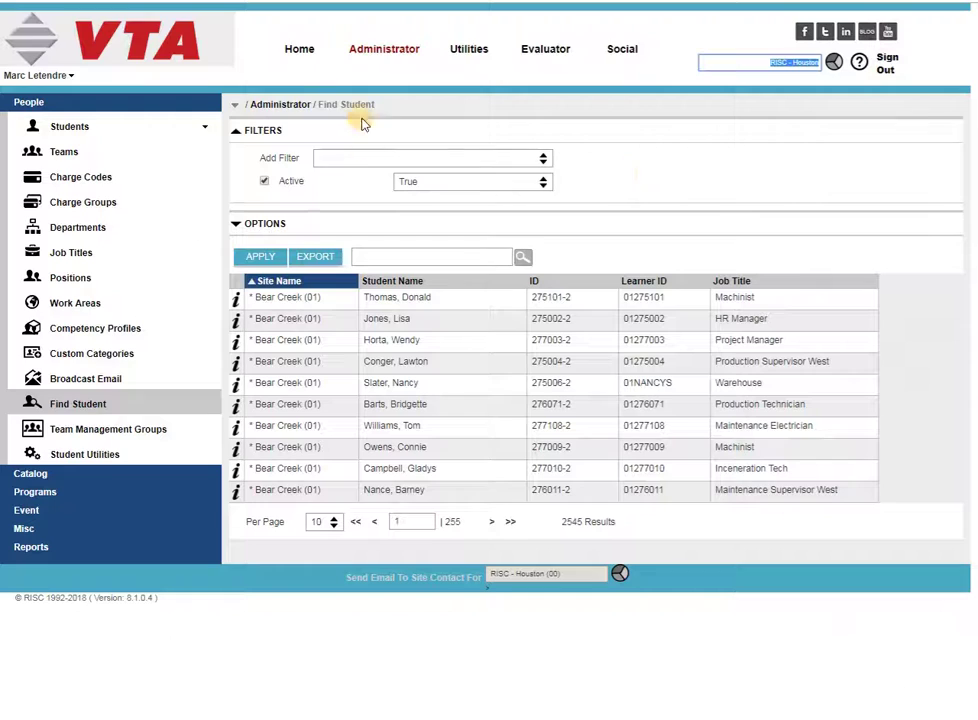
Step: Try to import TeamAssignmentTemplate_Management_12-14-2018_BAD-Data.xls into the Management 2 team's student list in VTA
click(58, 152)
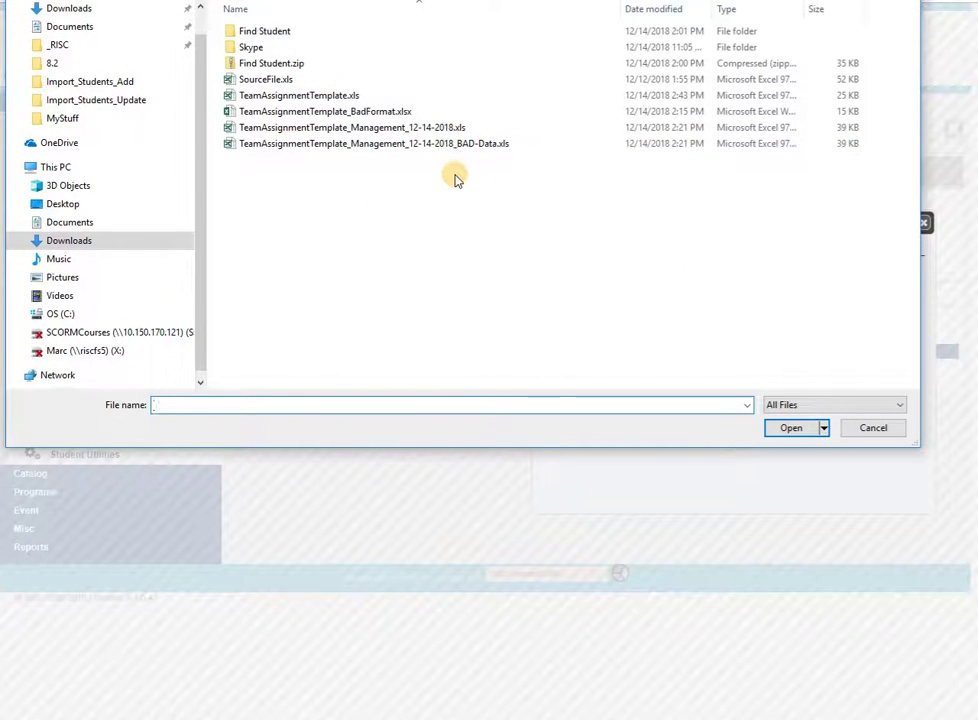
click(458, 143)
click(789, 428)
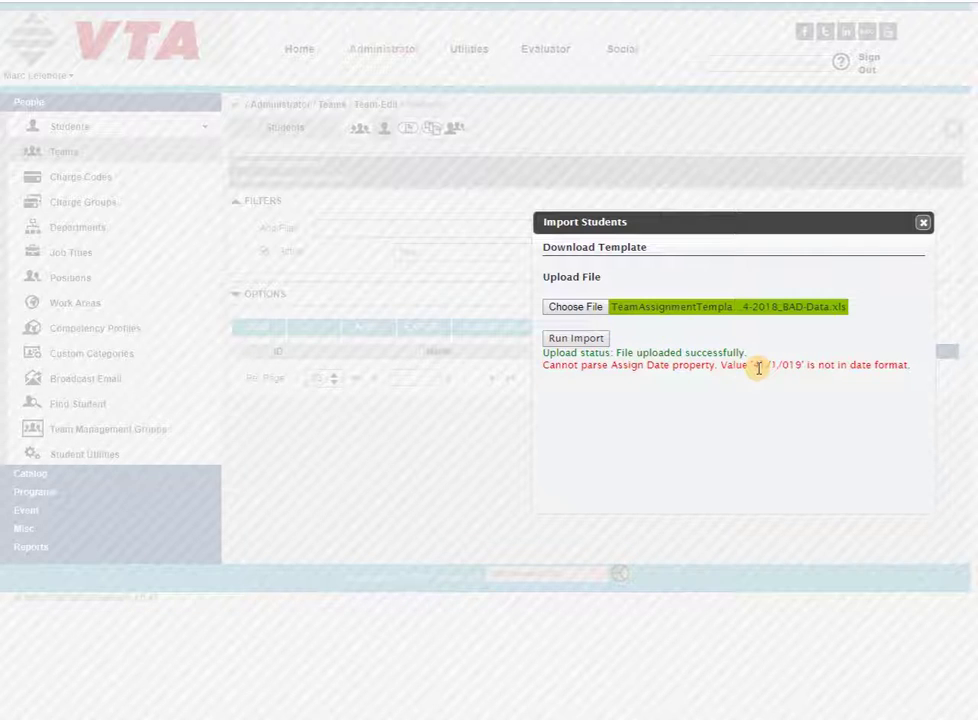
drag(759, 368, 802, 367)
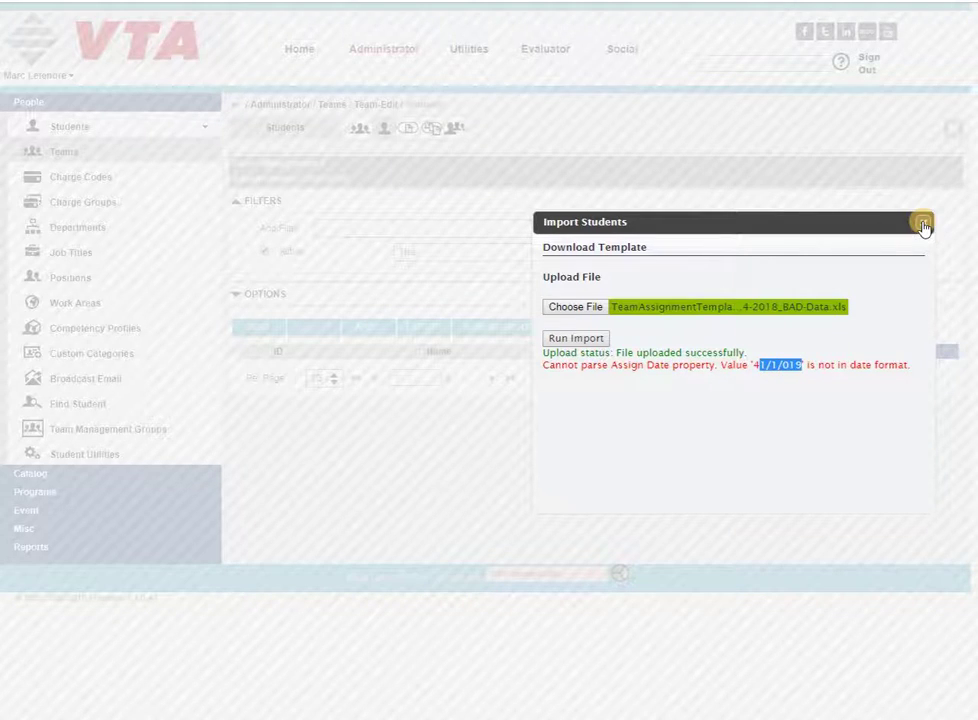
click(922, 223)
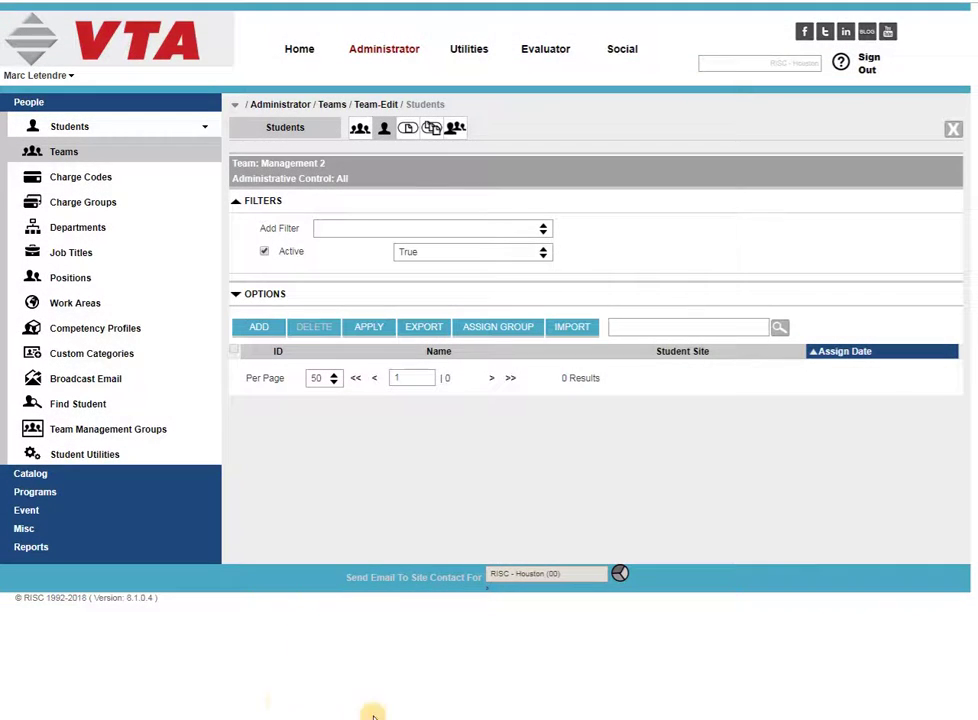
Step: Open TeamAssignmentTemplate_Management_12-14-2018_BAD-Data.xls from Downloads and locate the invalid Assign Date in cell D231
click(116, 679)
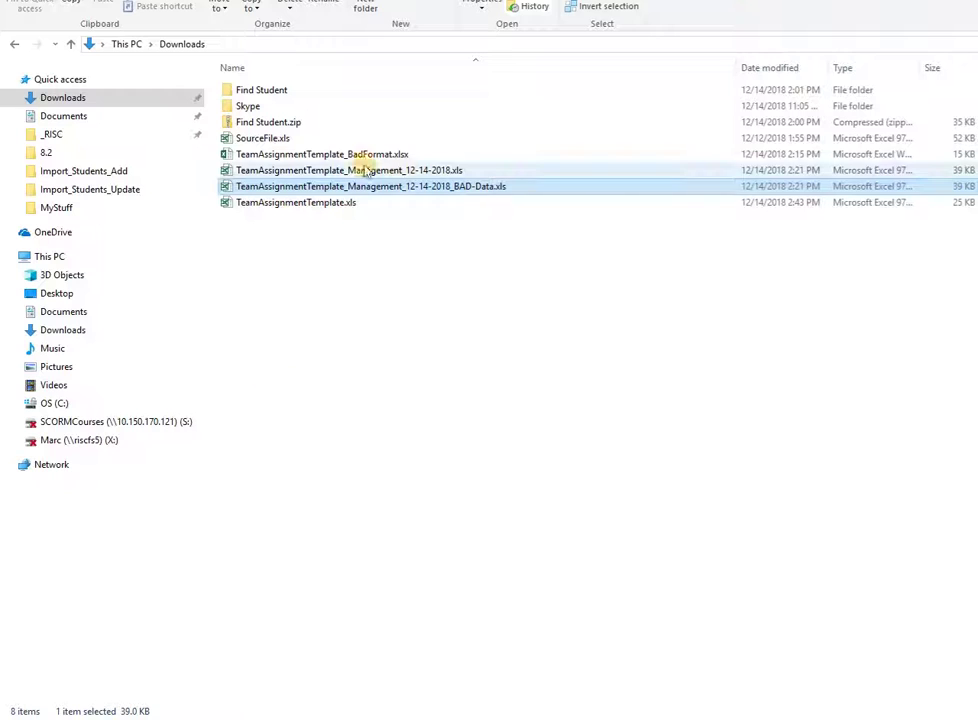
double_click(445, 188)
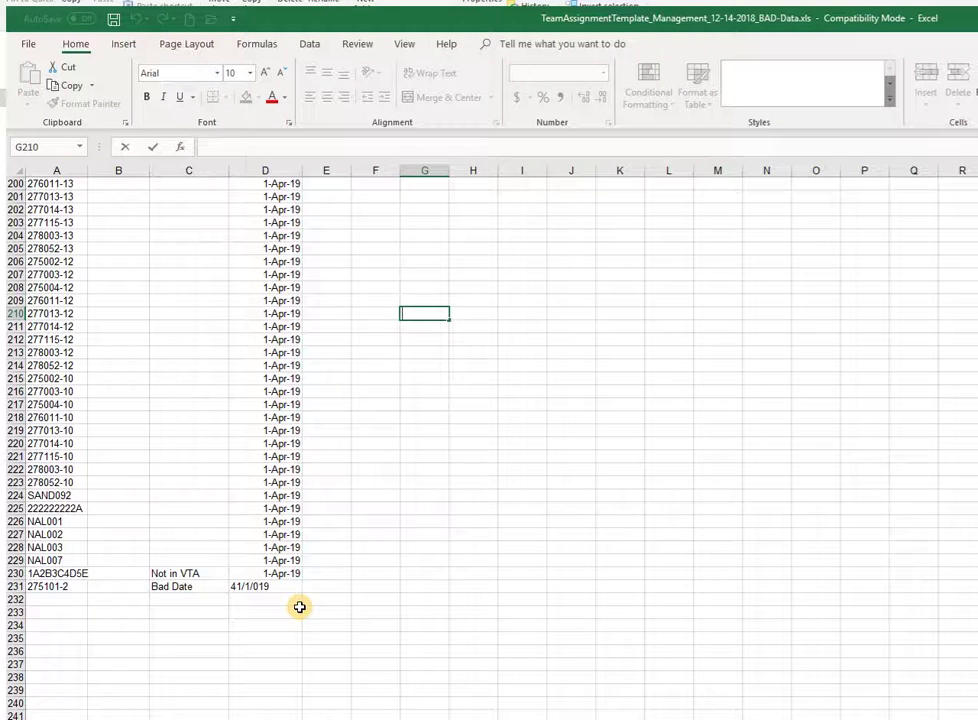
click(240, 588)
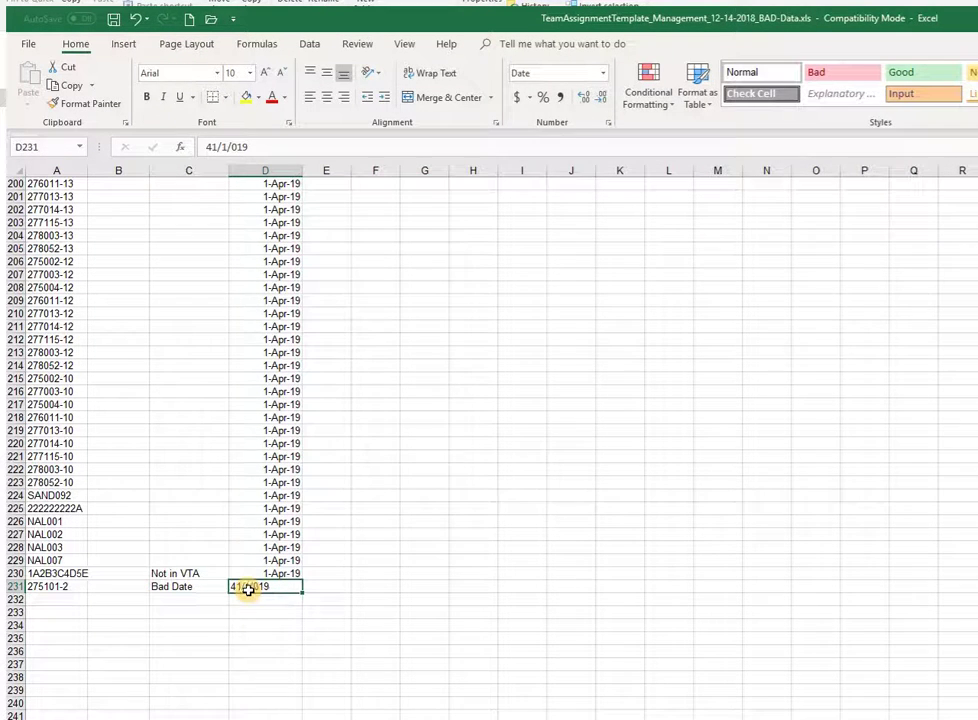
Step: Correct the Assign Date in cell D231 of the BAD-Data workbook to a valid April 1 date in 4/1/ format
text(4/)
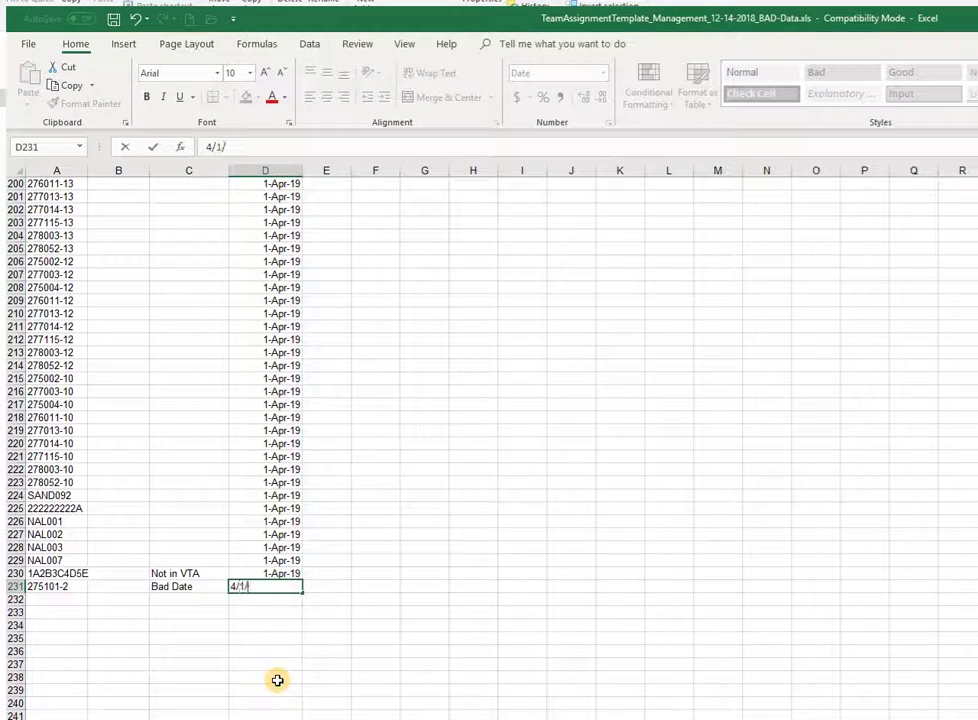
click(277, 680)
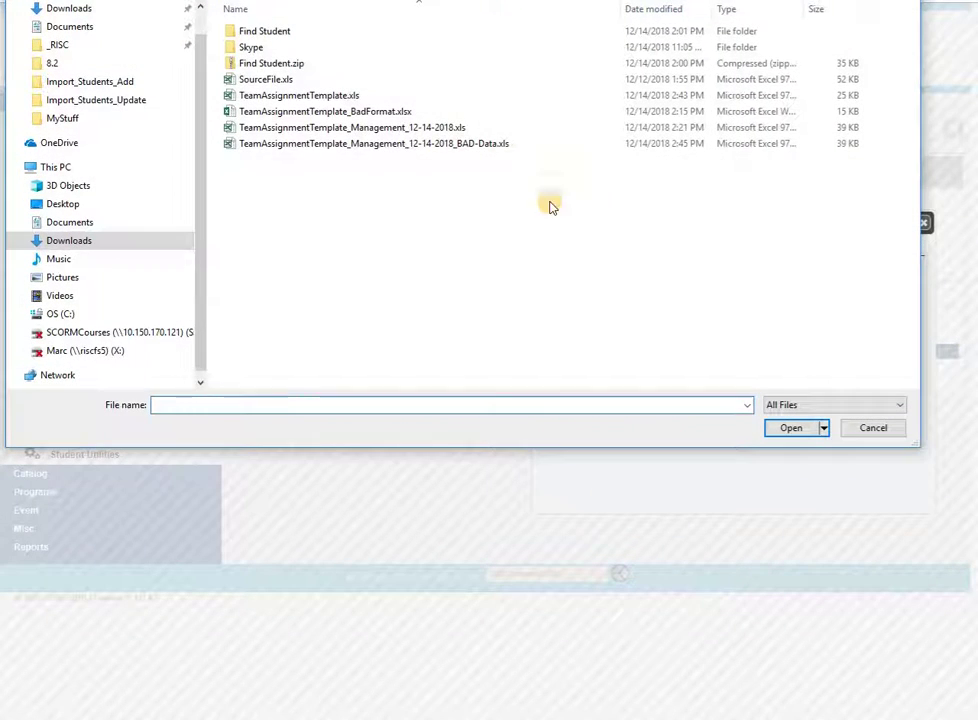
Step: Try again to import TeamAssignmentTemplate_Management_12-14-2018_BAD-Data.xls into the Management 2 team in VTA and highlight the student ID in the import result
click(789, 428)
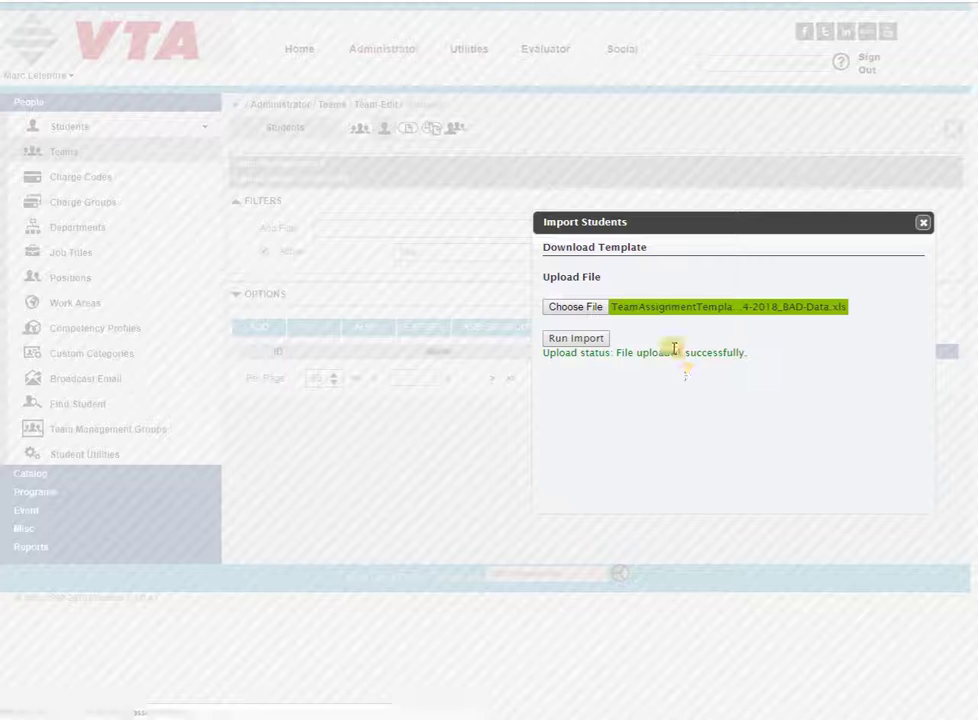
click(575, 340)
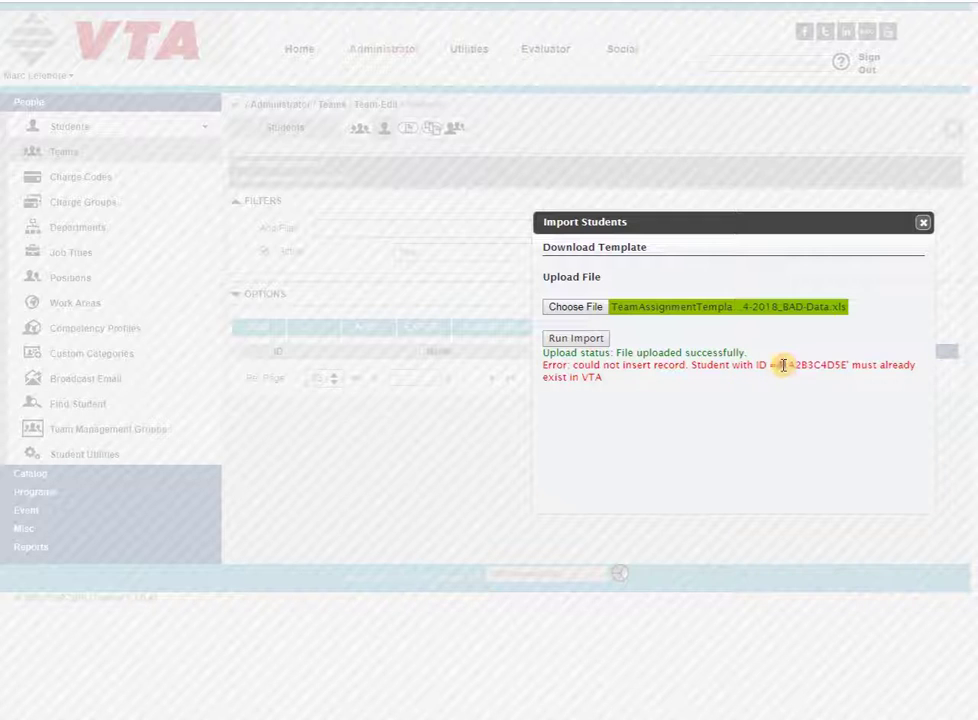
drag(783, 366, 838, 365)
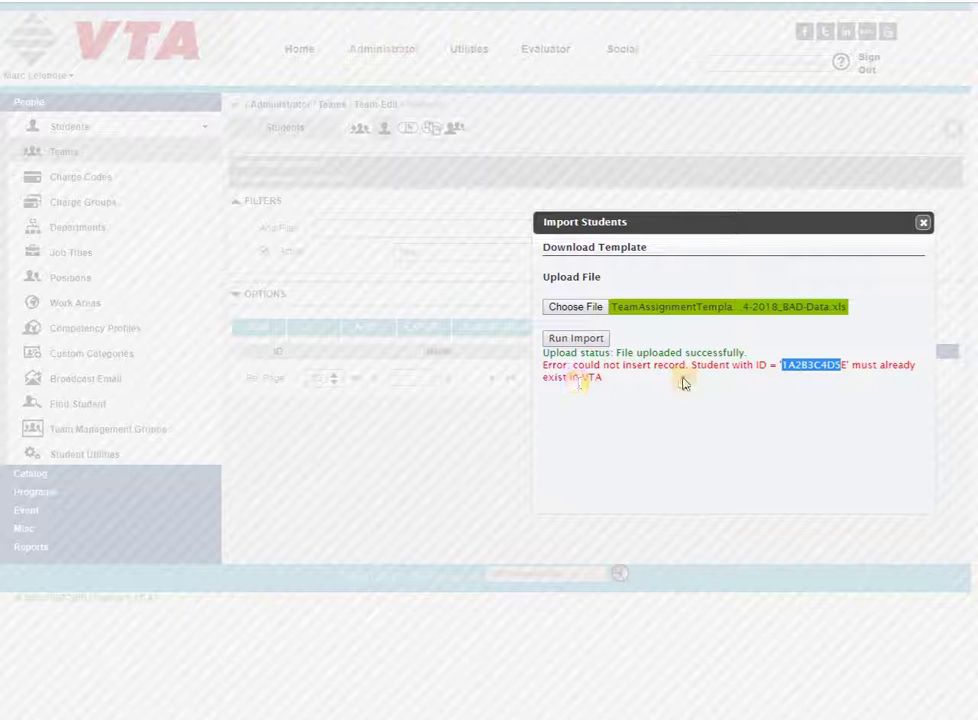
click(923, 224)
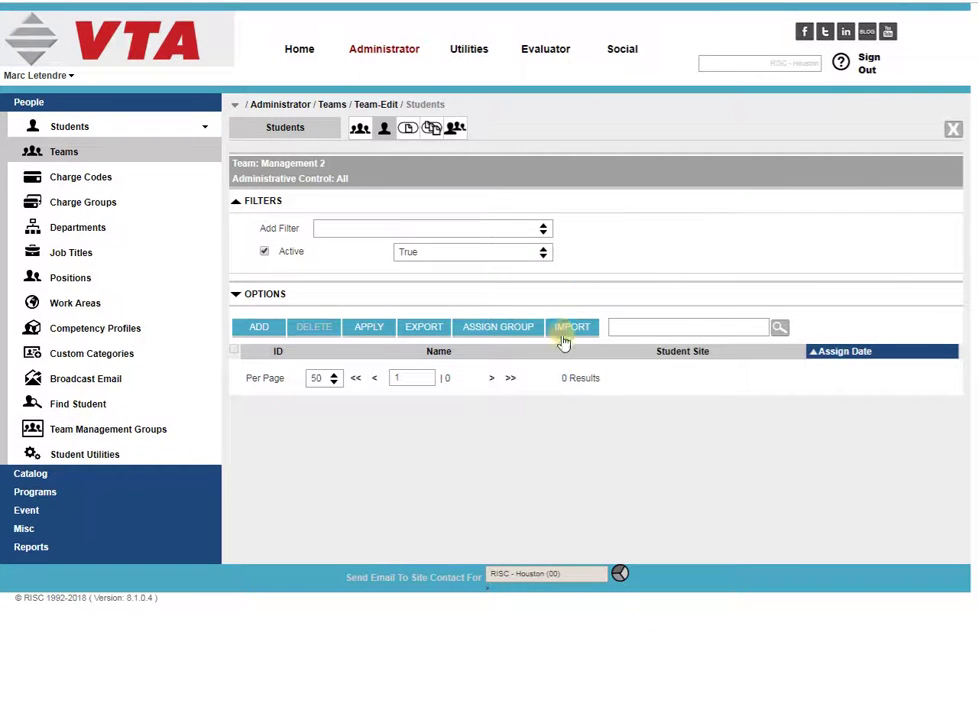
Step: Import TeamAssignmentTemplate_Management_12-14-2018.xls from Downloads into the Management 2 team and return to its student list
click(571, 328)
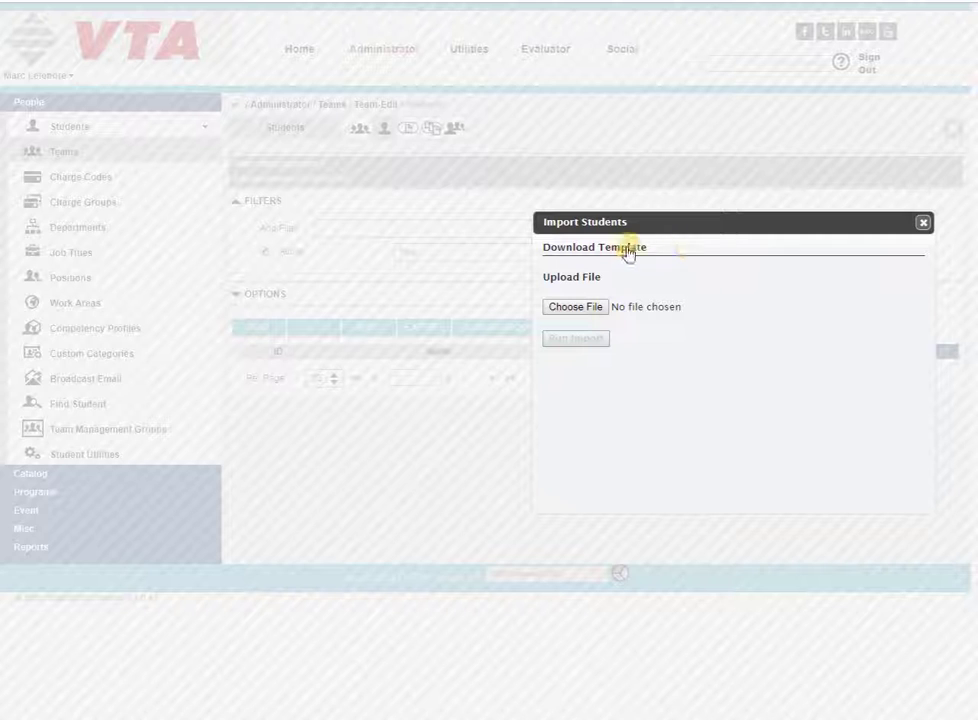
click(592, 307)
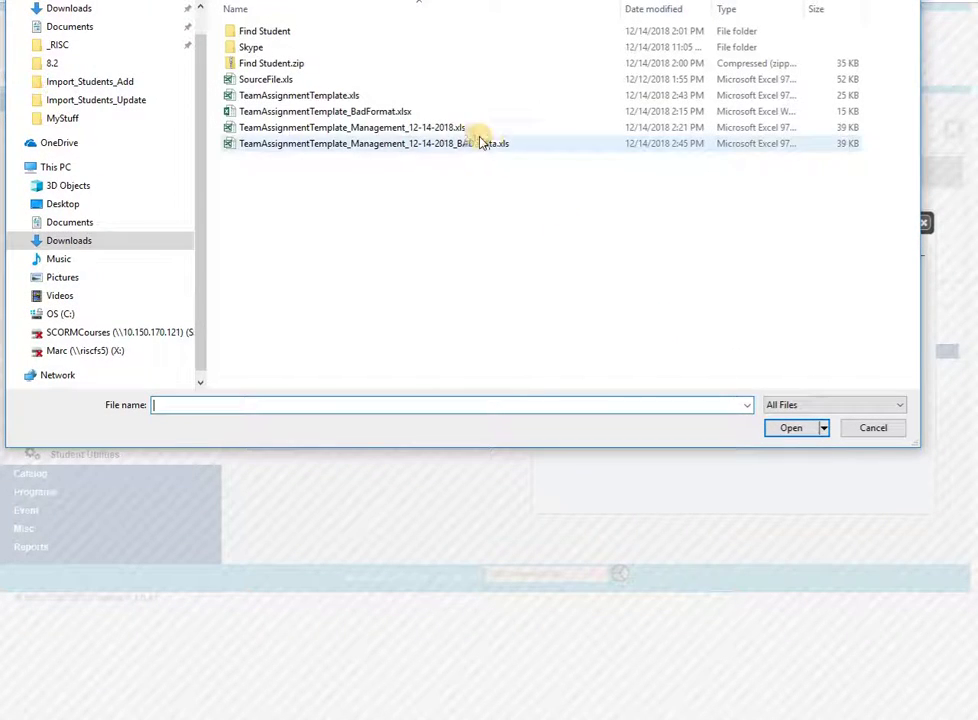
click(440, 127)
click(791, 427)
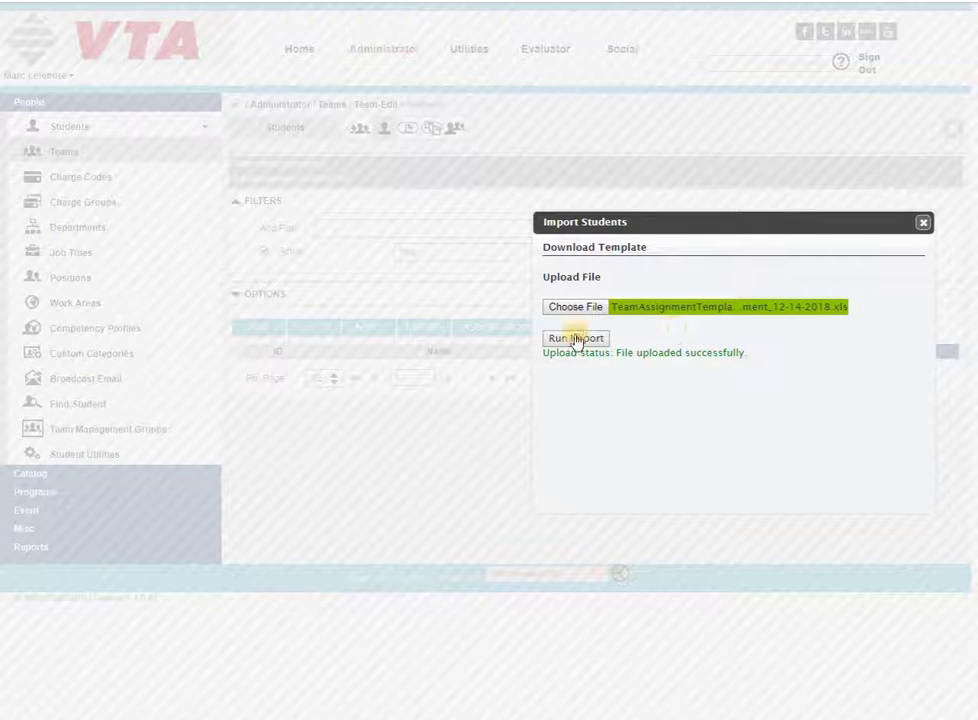
click(575, 338)
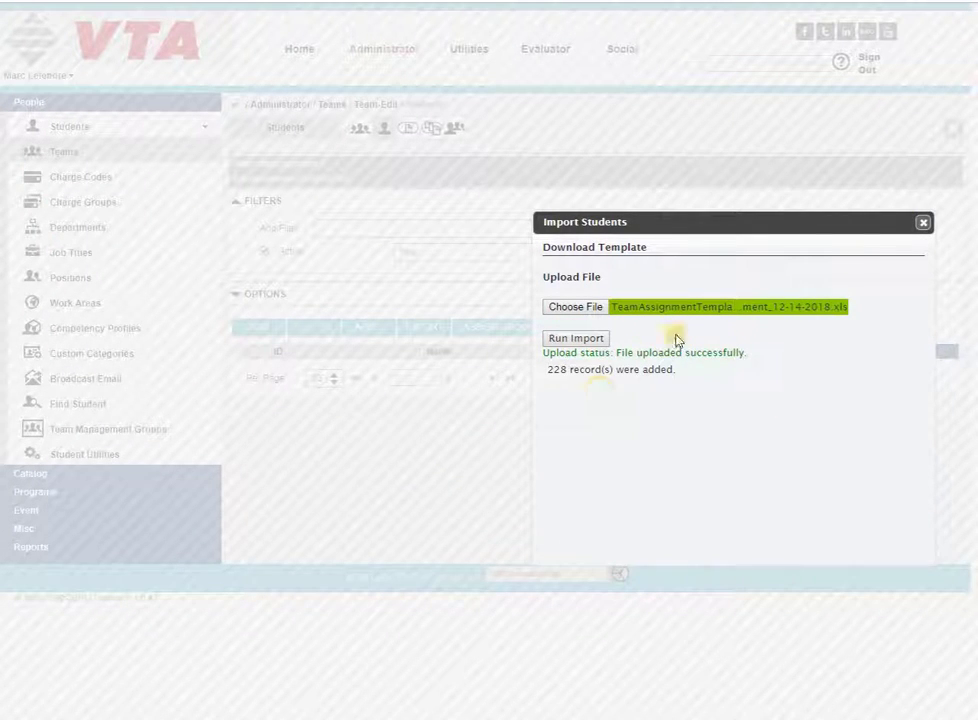
click(923, 222)
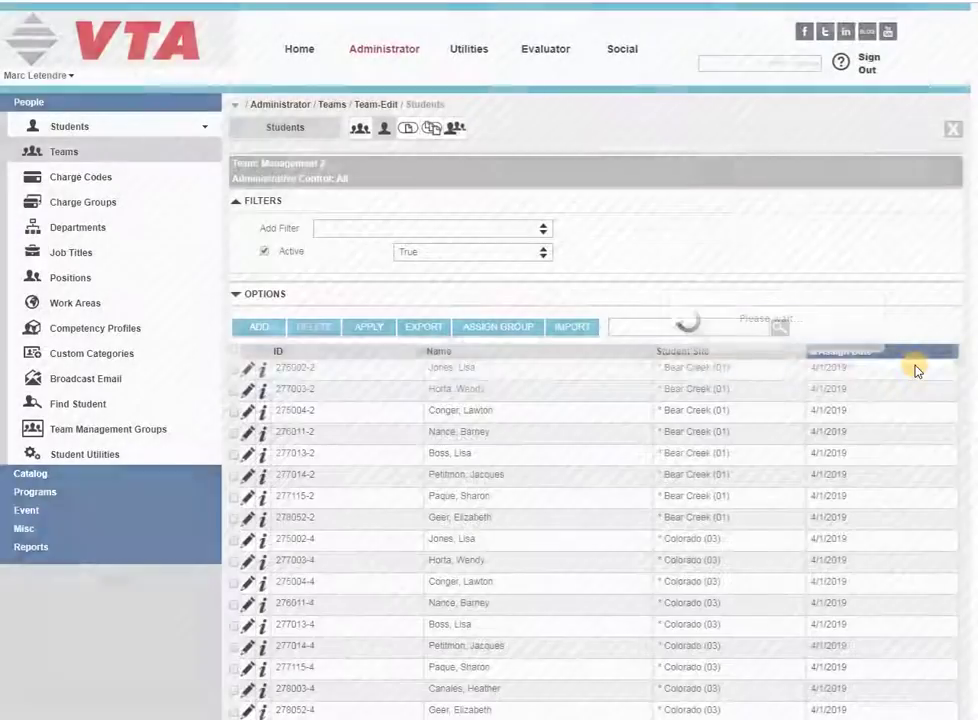
Step: Switch to the Import_Team_Students.ppsx slide show in PowerPoint
key(alt+Tab)
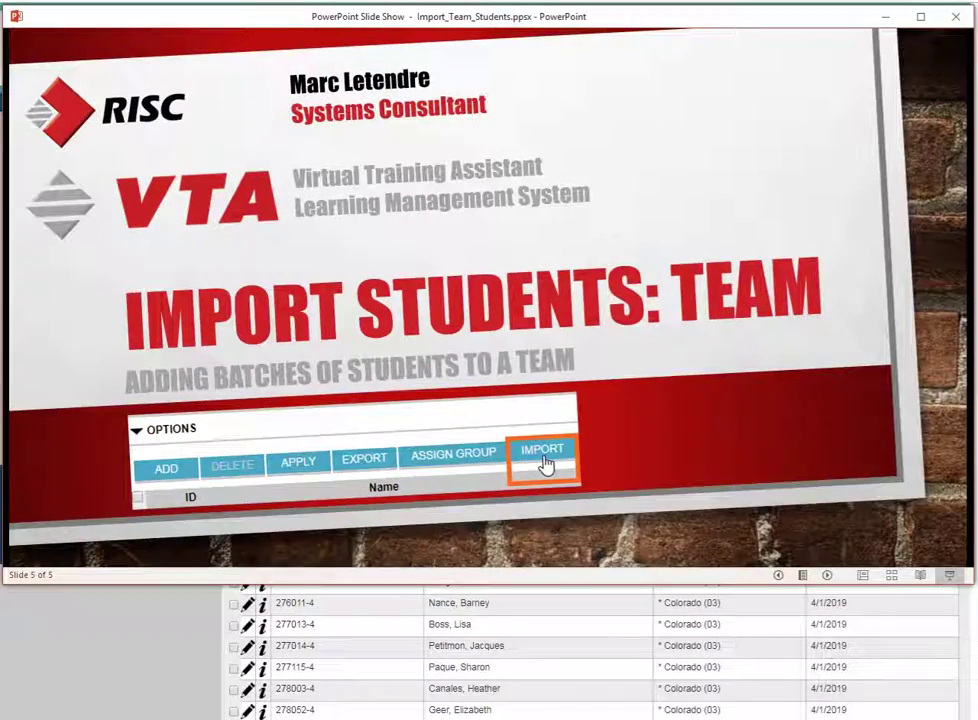